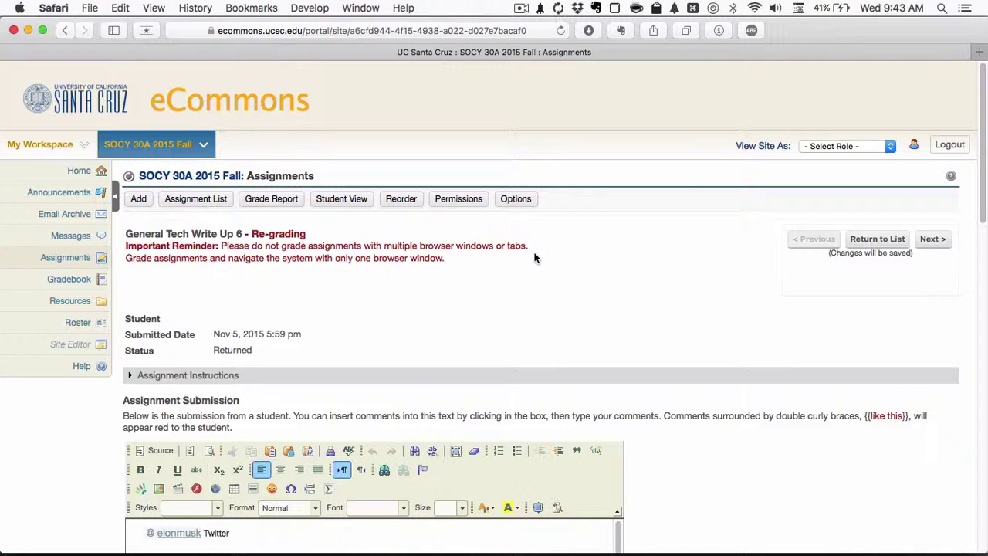
Select the full text of the student's assignment submission, from the elonmusk Twitter line through its last sentence, and copy it.
scroll(534, 259, "down", 7)
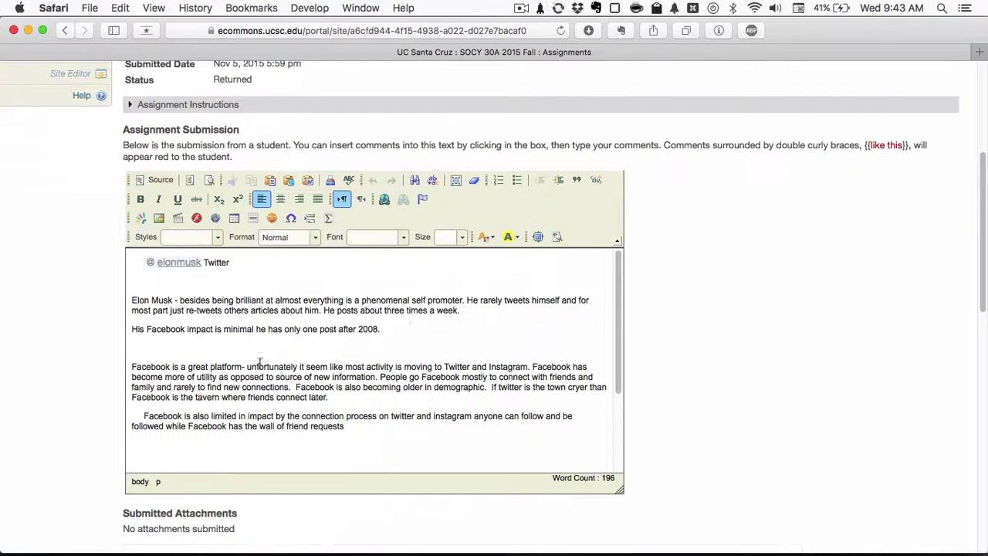
left_click_drag(151, 262, 353, 441)
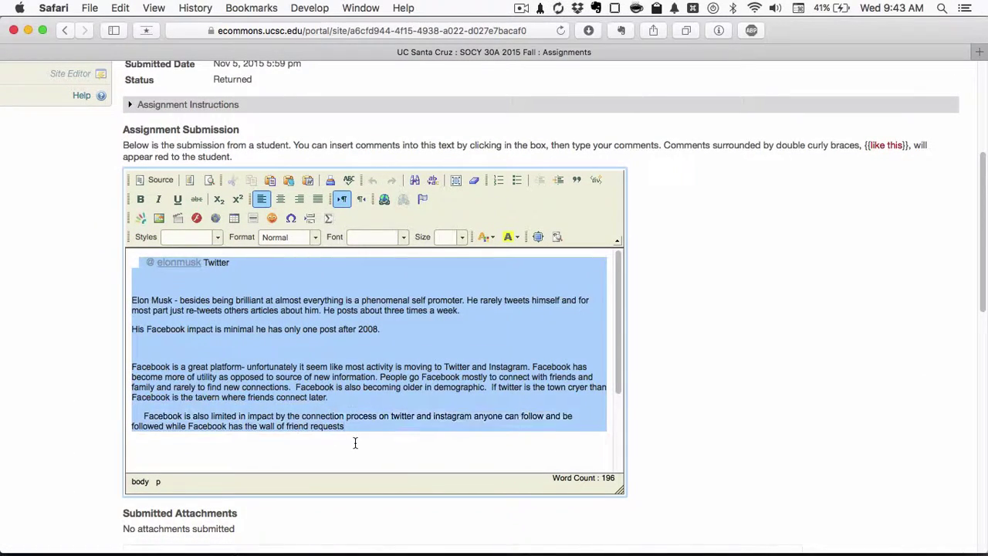
scroll(355, 450, "down", 2)
scroll(354, 451, "down", 2)
left_click(396, 443, "shift")
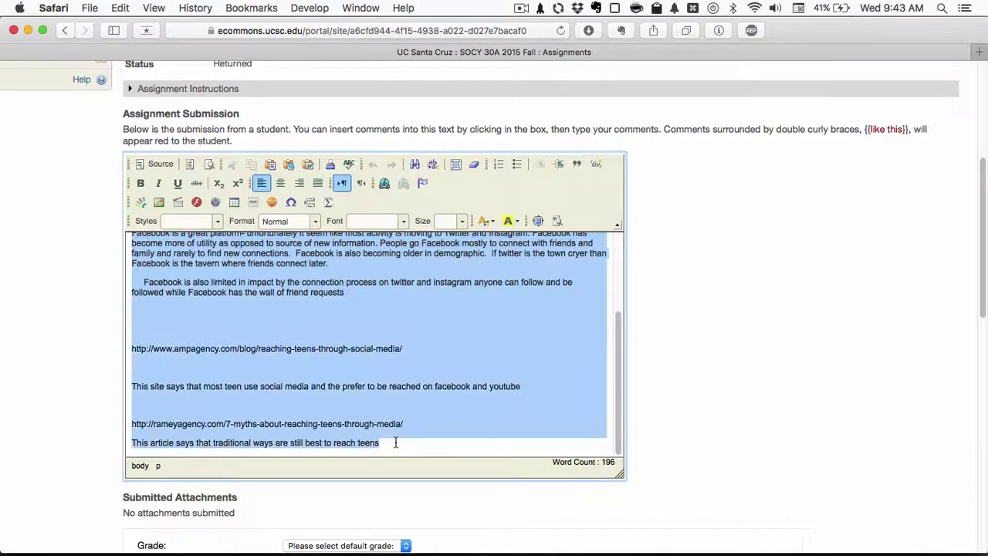
left_click(89, 8)
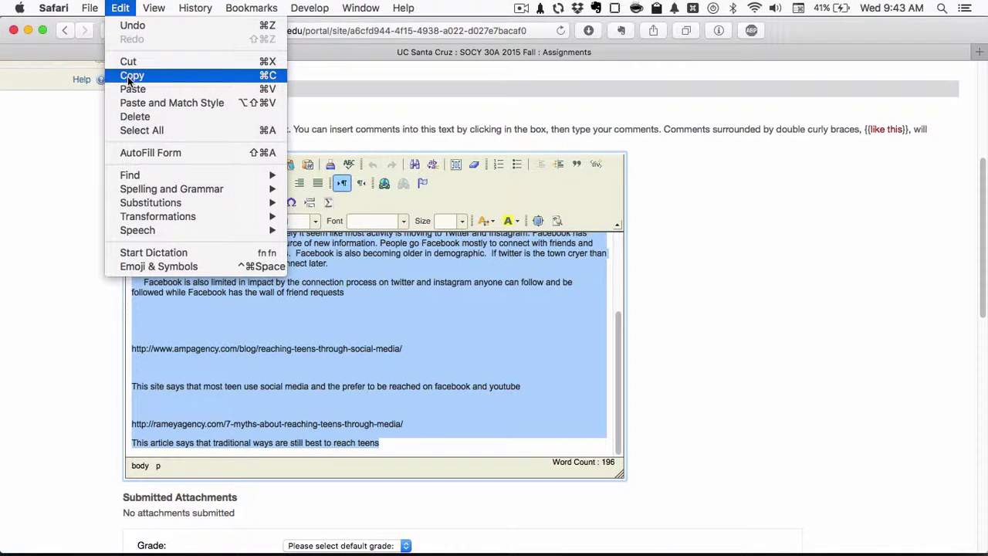
left_click(129, 78)
Switch to TextEdit and paste the copied submission at the end of social media campaign responses.rtf.
mouse_move(176, 541)
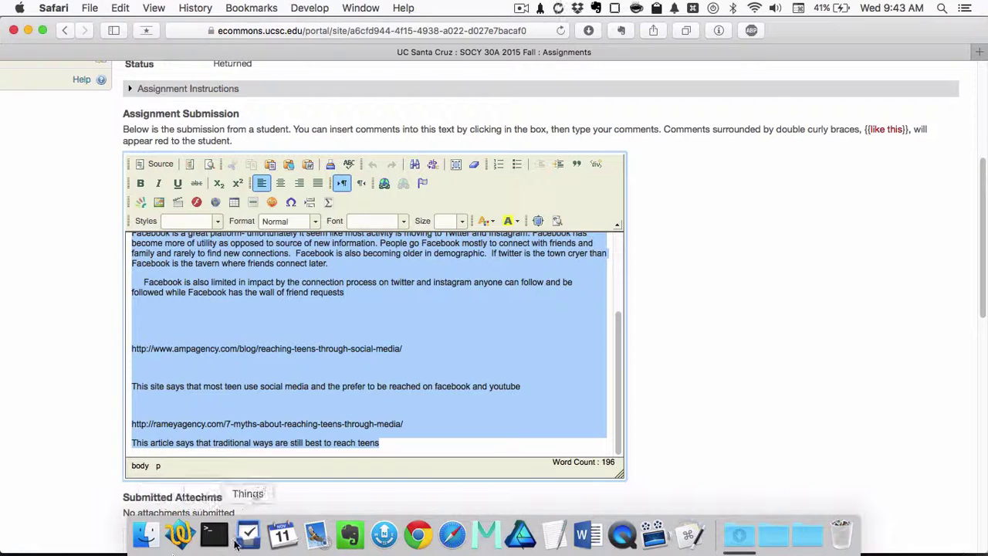
left_click(554, 534)
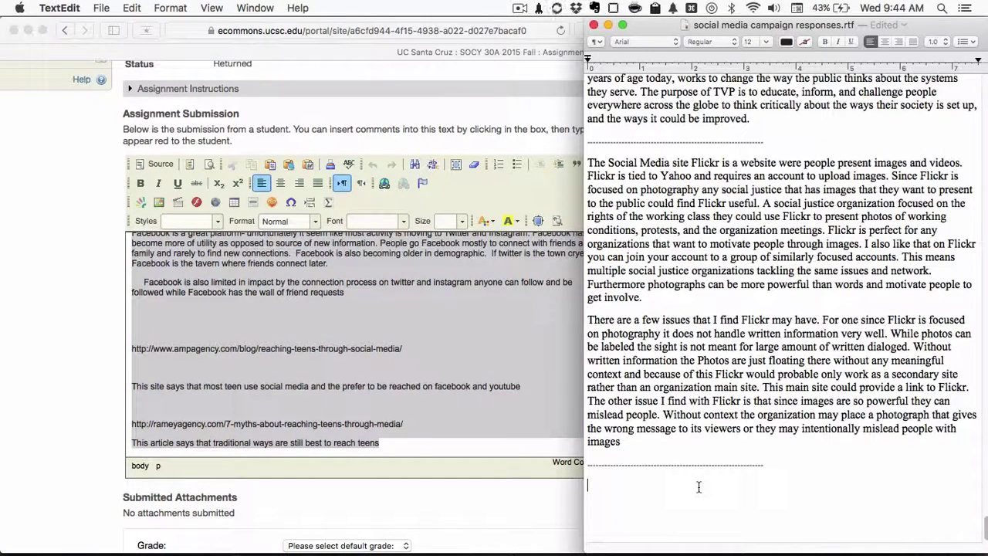
key("super+v")
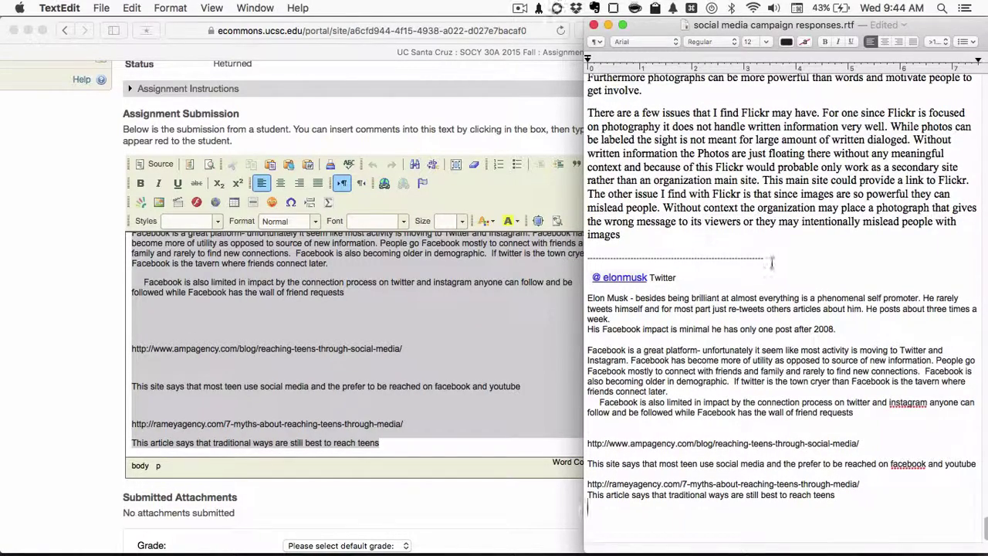
Copy the dashed separator line above the pasted submission and paste it beneath the submission's last line.
left_click_drag(766, 257, 593, 258)
left_click(103, 8)
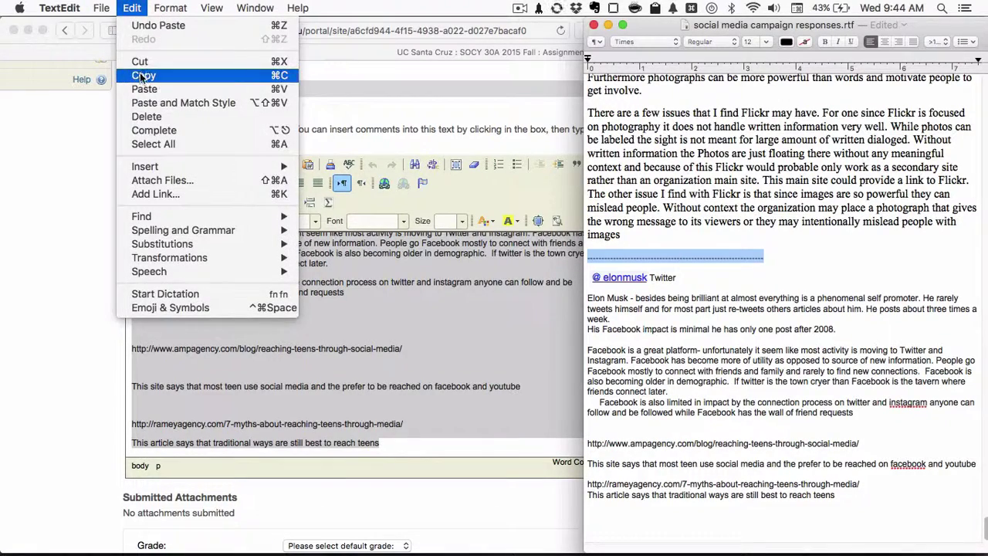
left_click(140, 72)
left_click(619, 524)
left_click(170, 8)
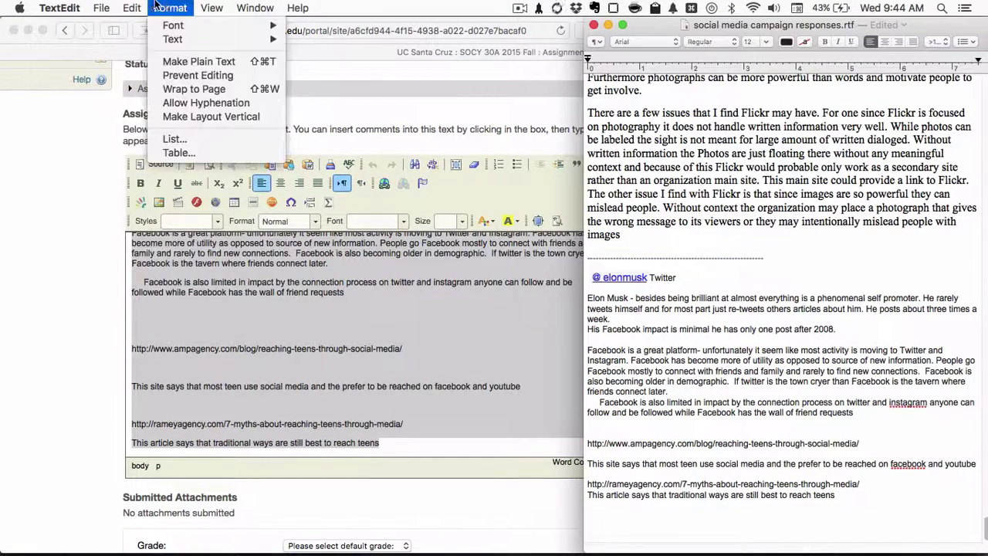
left_click(163, 90)
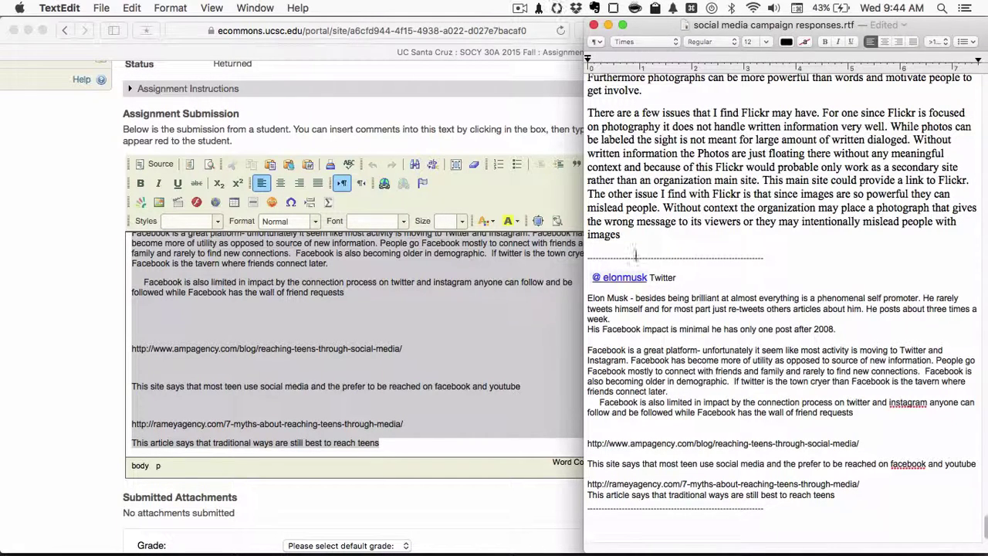
Return to Safari, set the submission's grade to Pass, and try to advance to the next submission.
left_click(546, 139)
scroll(559, 436, "down", 3)
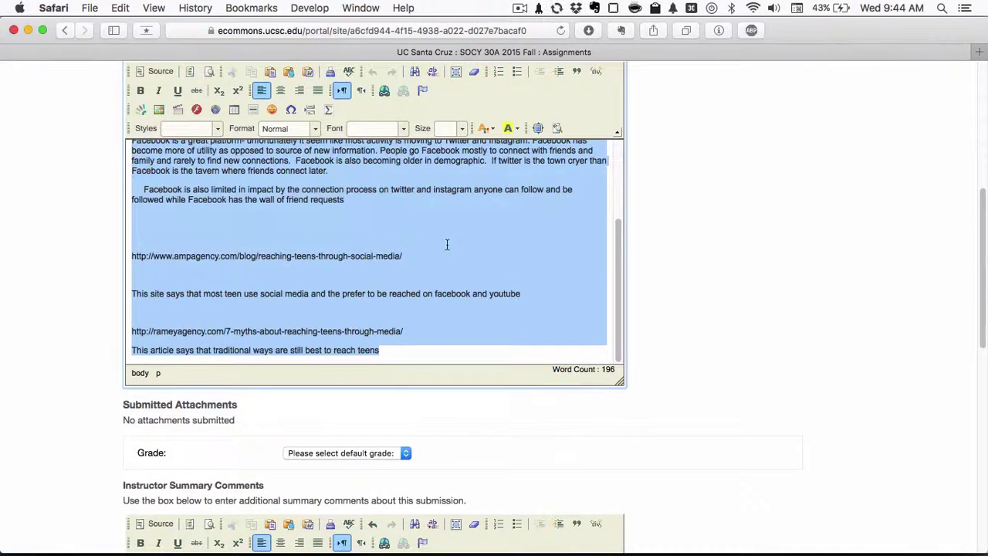
left_click(334, 453)
left_click(328, 467)
scroll(488, 419, "down", 15)
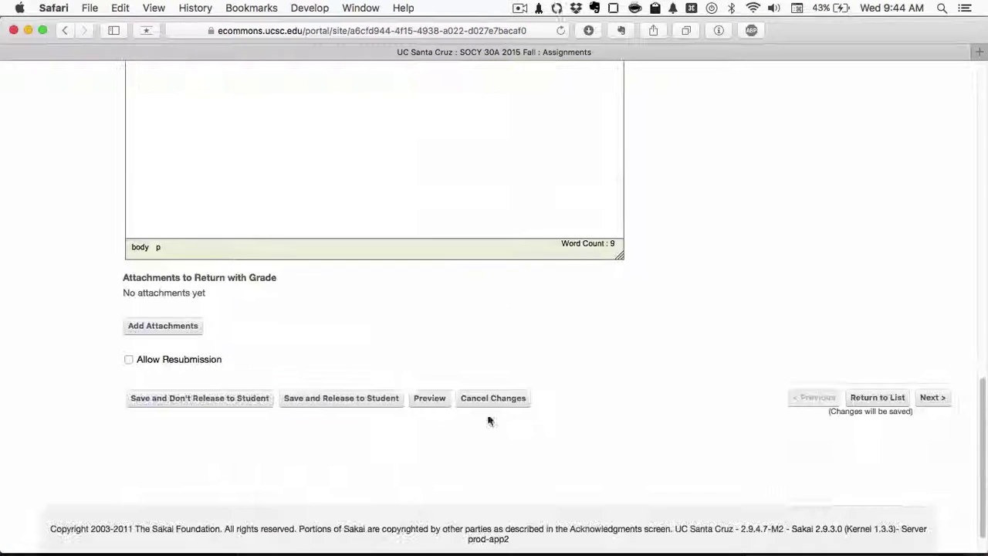
left_click(934, 399)
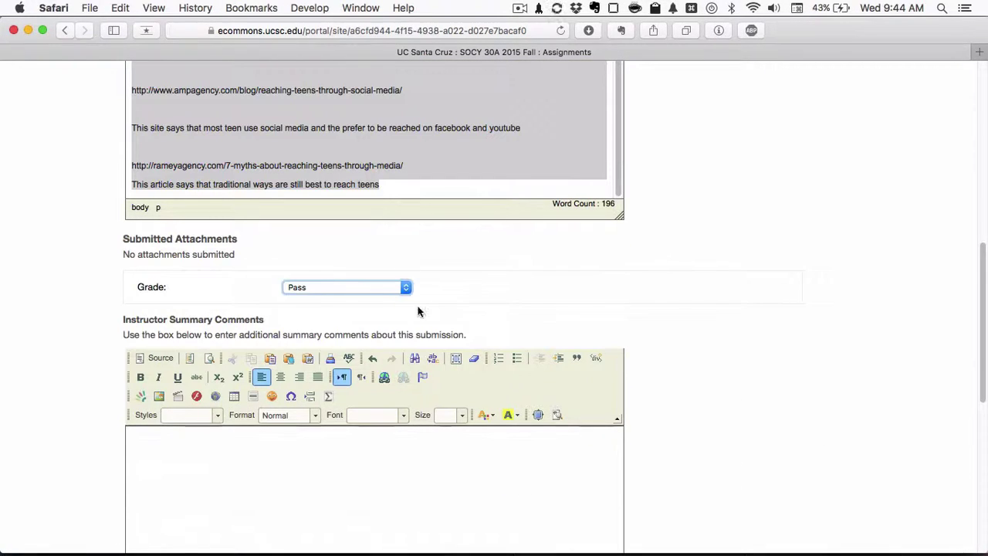
Reset the grade to "Please select default grade:", deselect the submission text, and return to the start of the page.
left_click(377, 286)
left_click(390, 278)
scroll(595, 286, "up", 2)
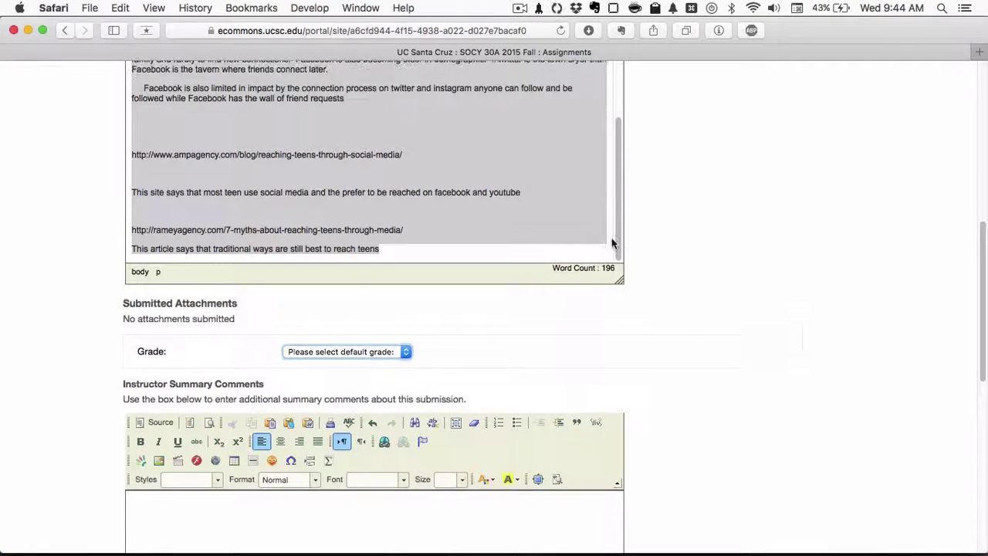
left_click(574, 247)
scroll(580, 231, "up", 5)
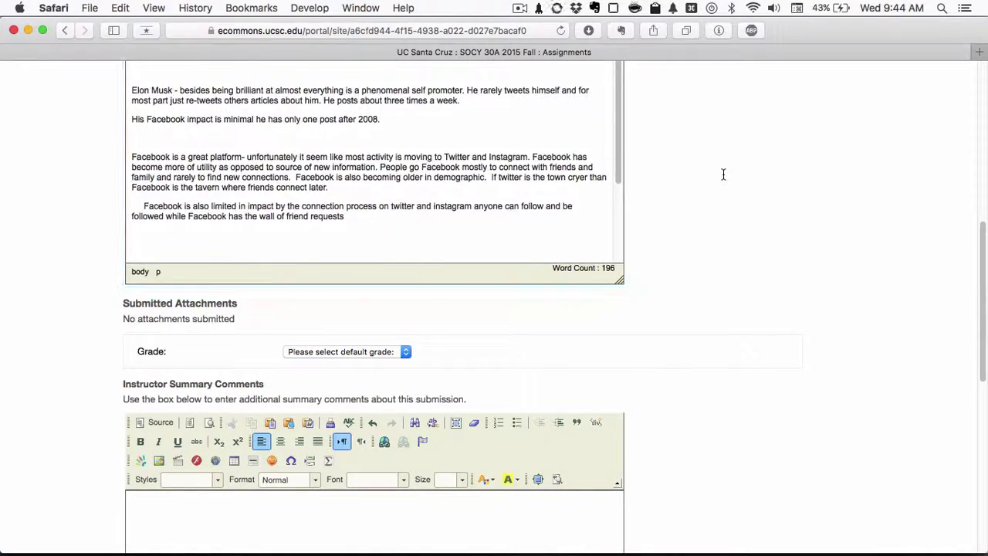
scroll(722, 173, "up", 15)
scroll(616, 357, "down", 1)
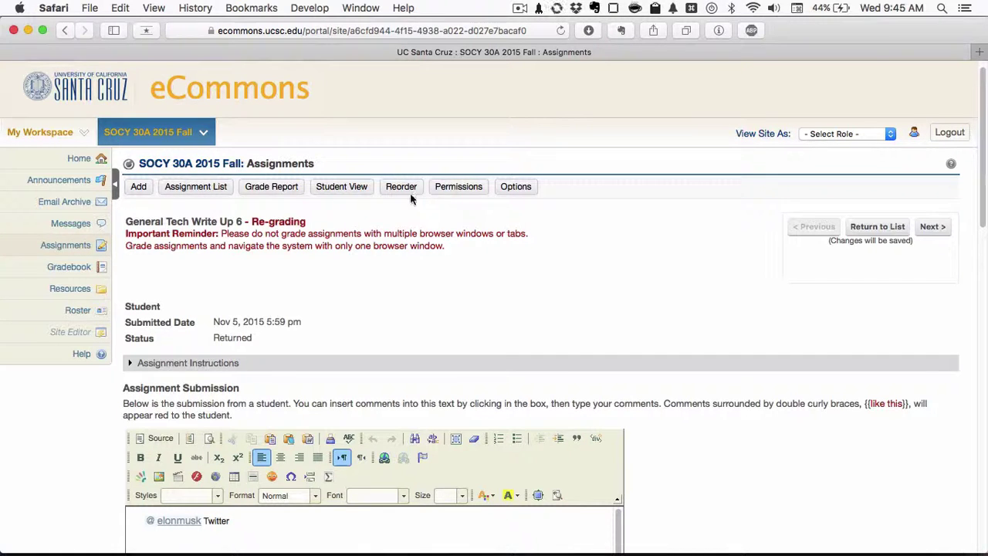
left_click(119, 8)
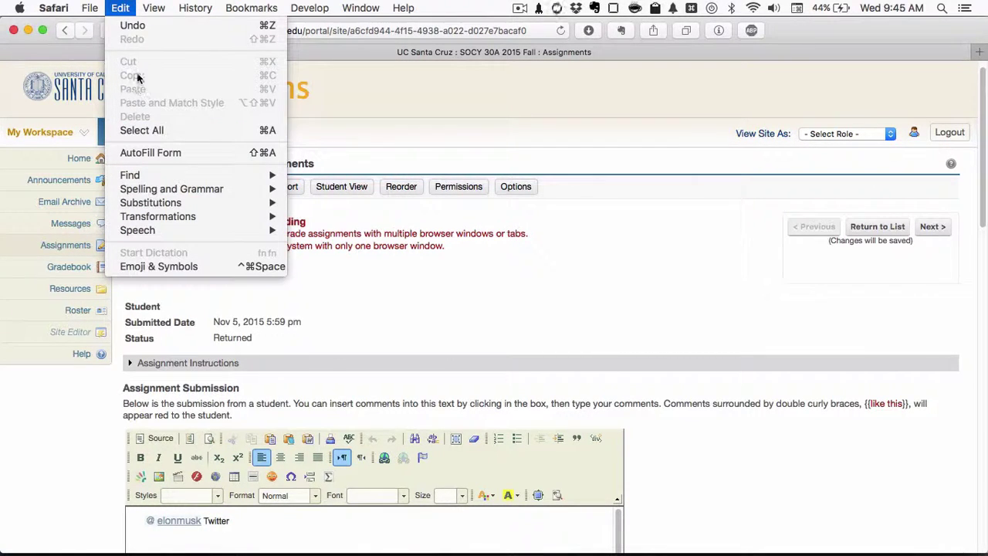
left_click(133, 8)
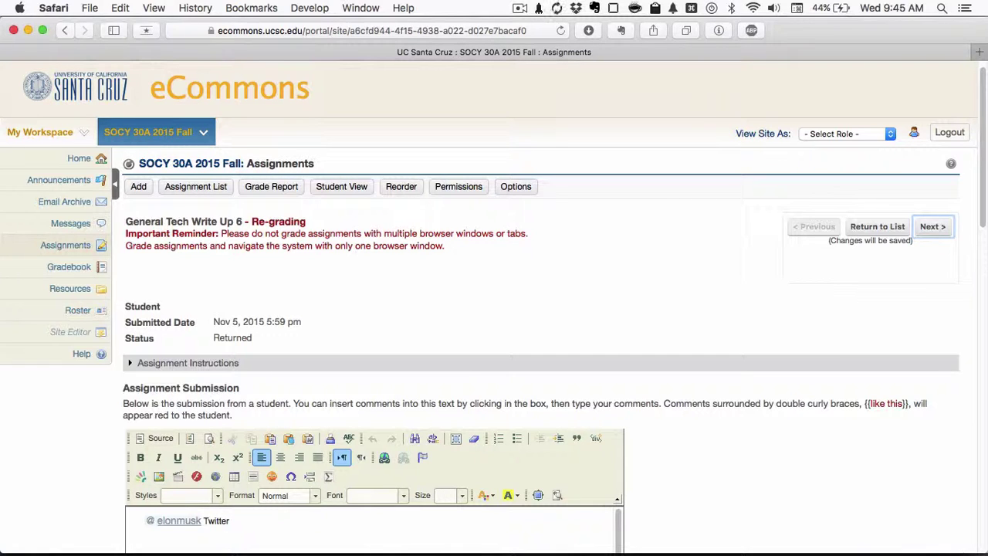
Copy the entire submission text and paste it below the last separator in social media campaign responses.rtf in TextEdit.
left_click(371, 532)
scroll(465, 275, "down", 5)
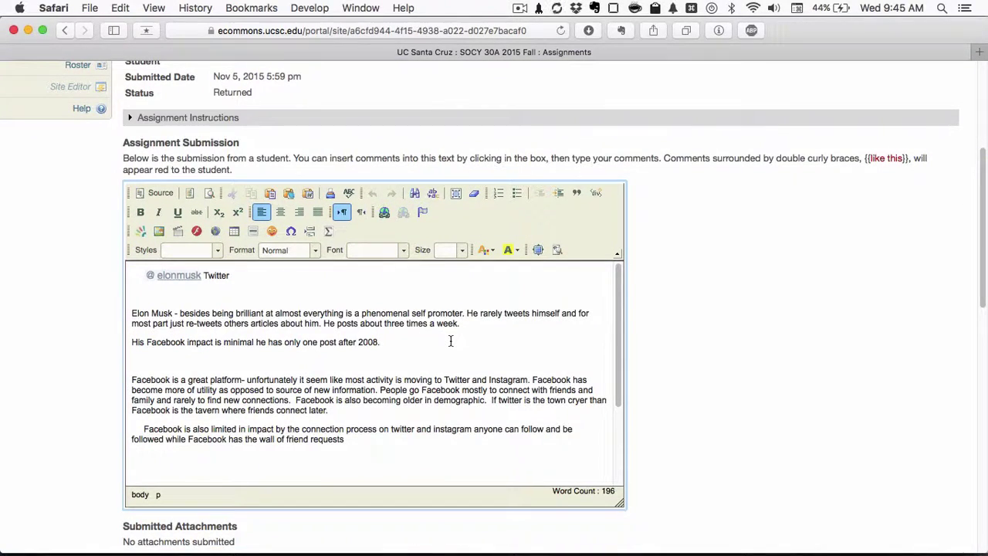
key("super+a")
key("super+c")
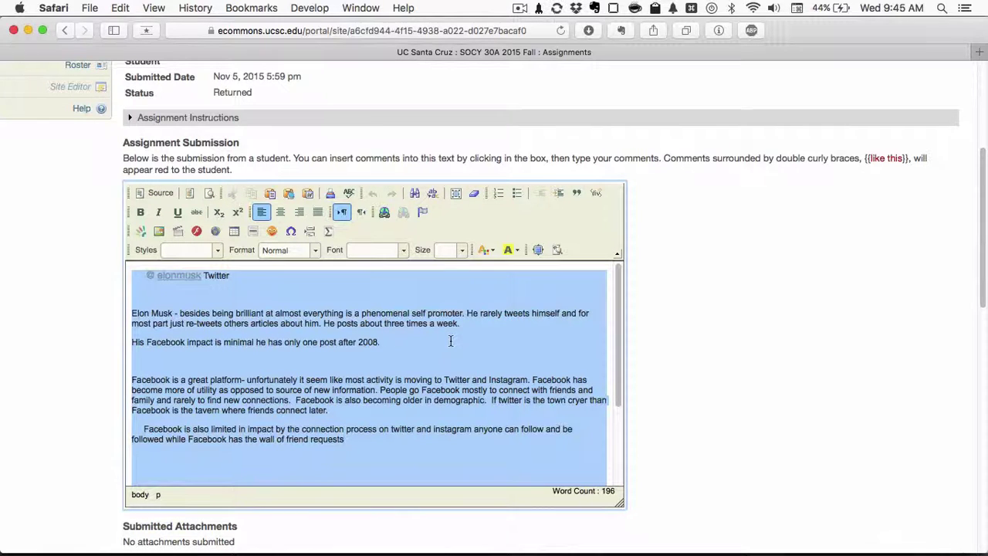
key("super+Tab")
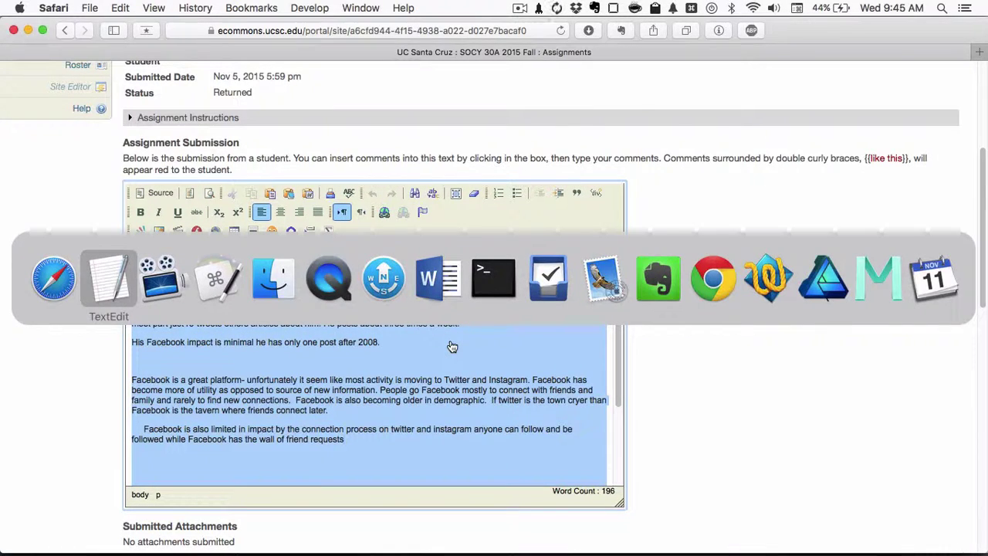
key("super+v")
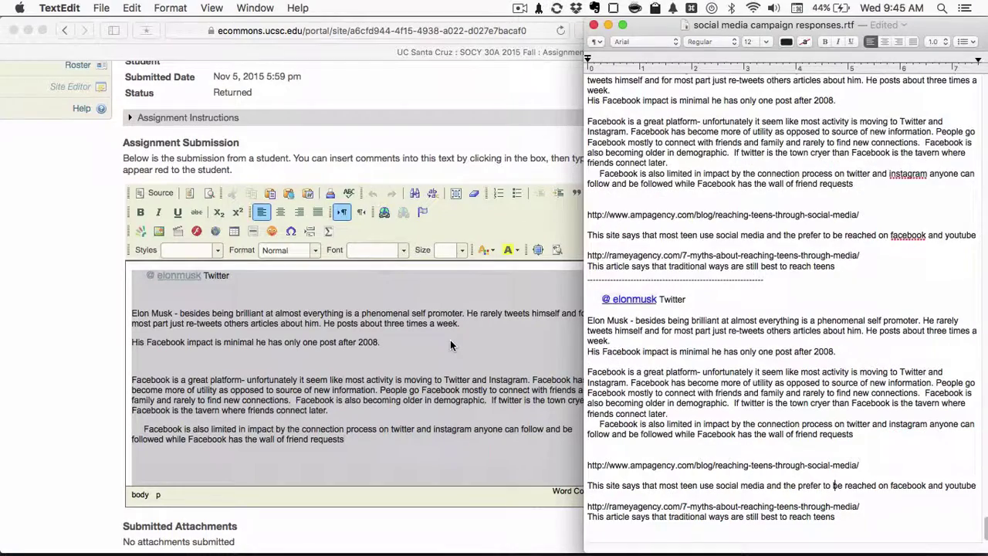
scroll(859, 512, "down", 2)
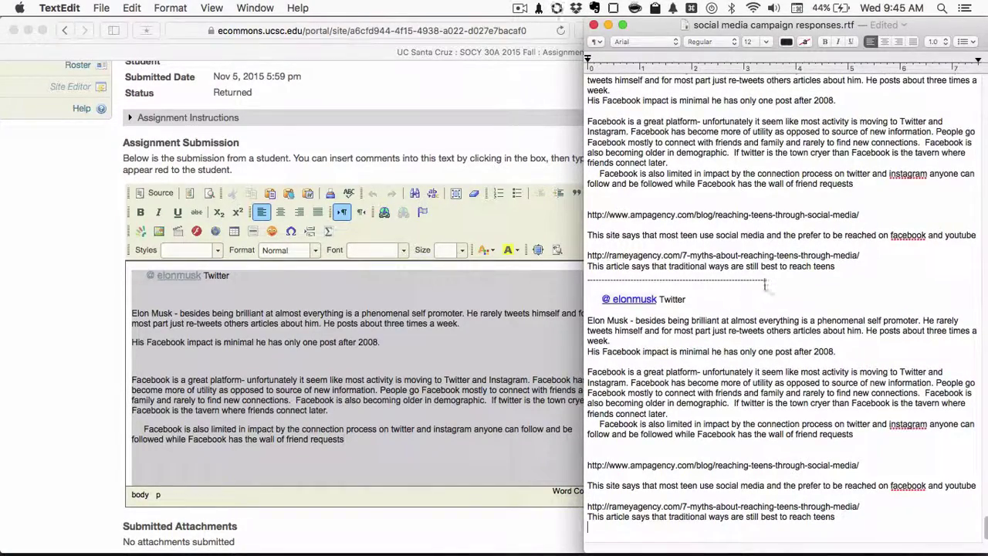
Copy the dashed separator above the second pasted submission and paste it after that submission's end.
left_click_drag(769, 284, 568, 277)
key("super+c")
left_click(861, 532)
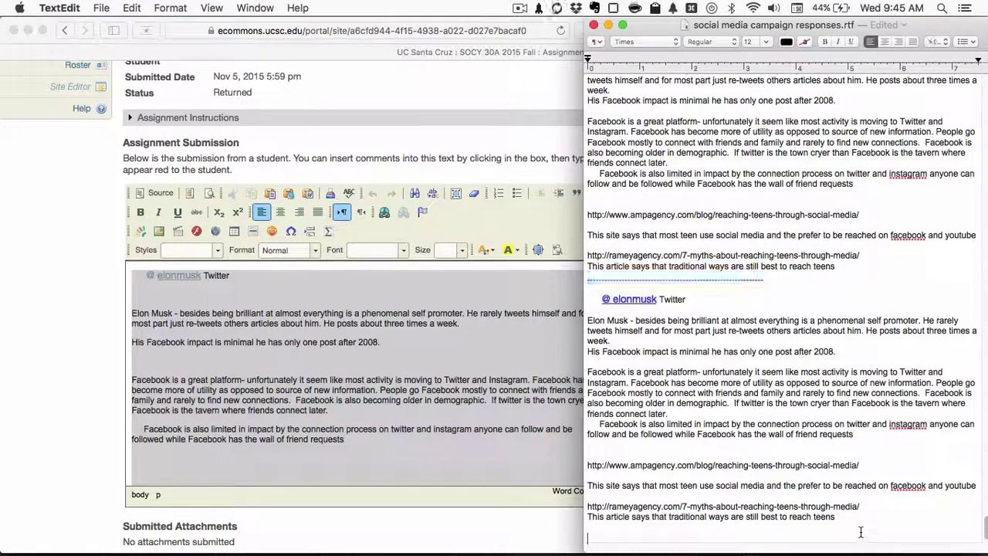
key("super+v")
Switch to Safari and review the submission's grade options and the navigation for moving to the next submission.
key("super+Tab")
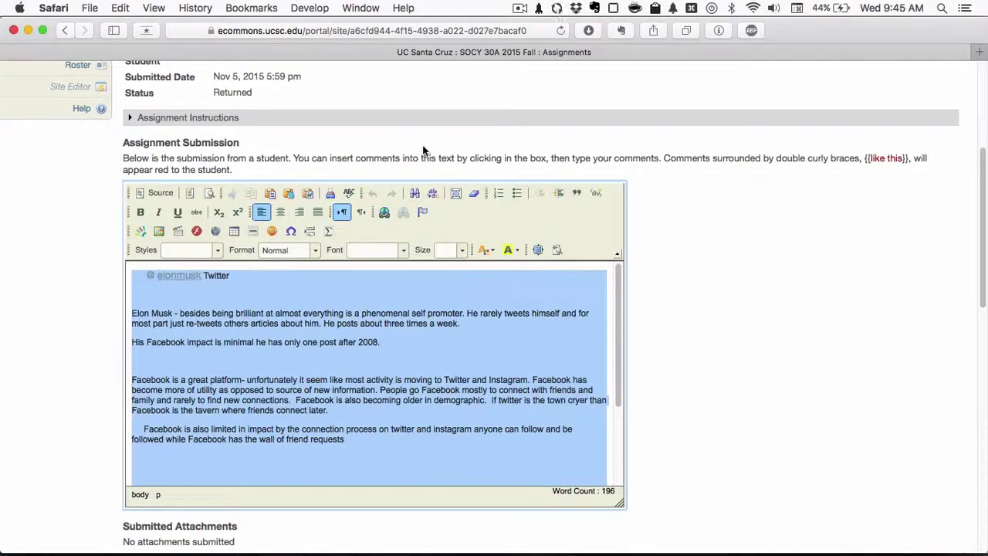
left_click(430, 150)
scroll(431, 150, "down", 5)
left_click(363, 417)
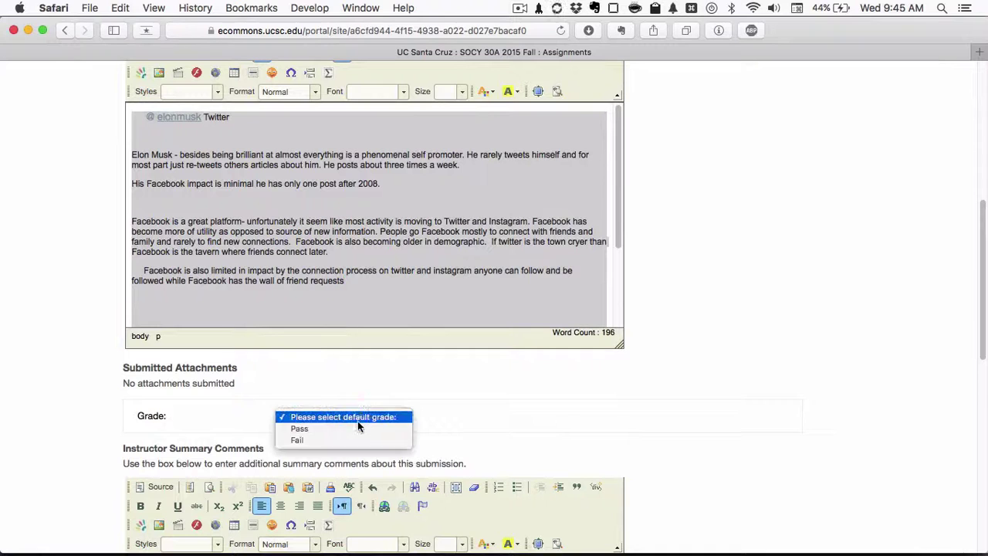
left_click(577, 398)
scroll(578, 398, "down", 15)
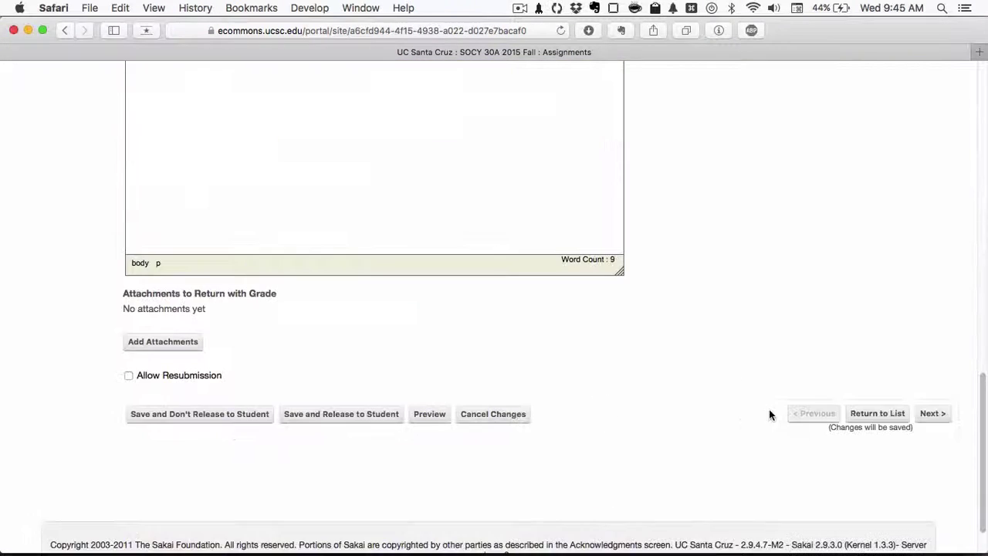
left_click(932, 414)
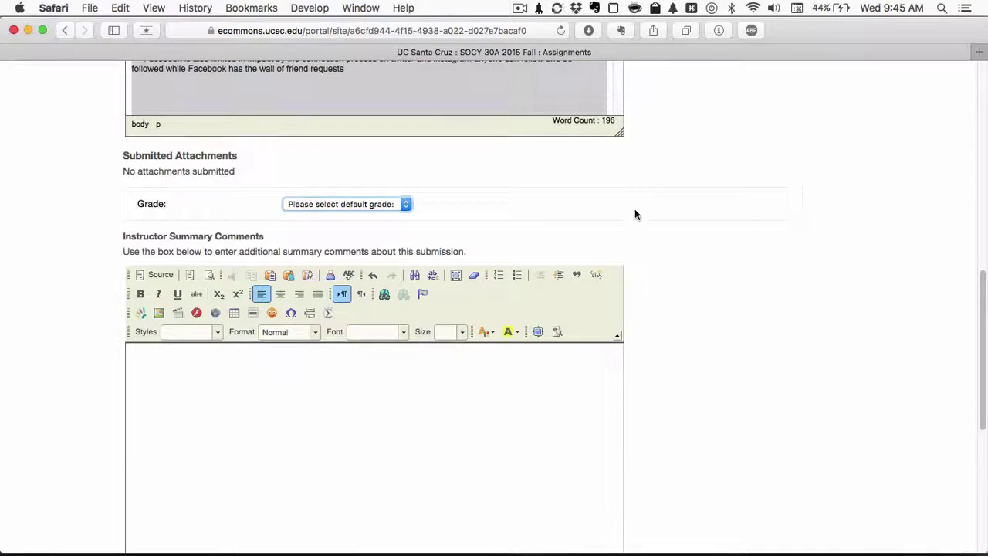
left_click(373, 354)
left_click(538, 207)
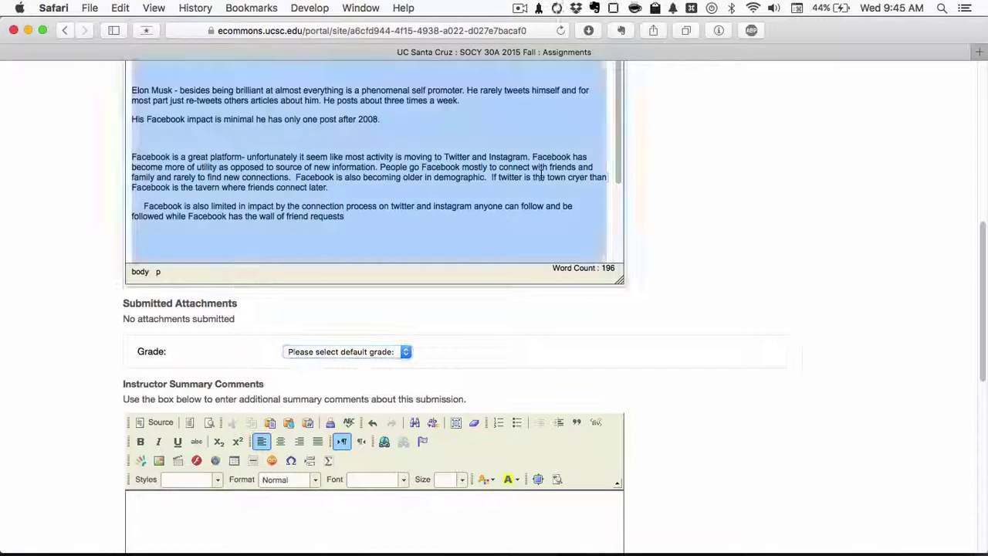
scroll(681, 269, "up", 15)
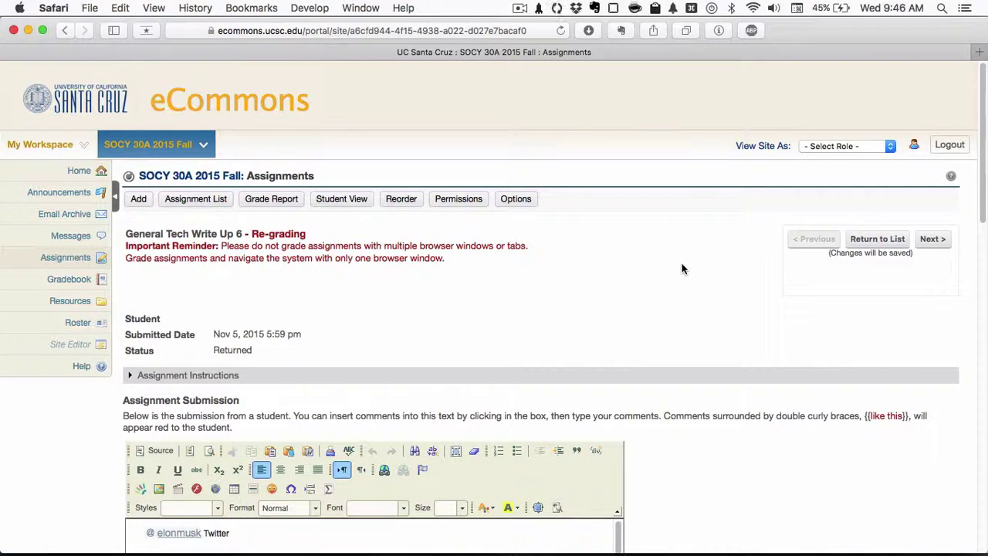
Search the app launcher for "mae" and open the Keyboard Maestro editor.
key("alt+space")
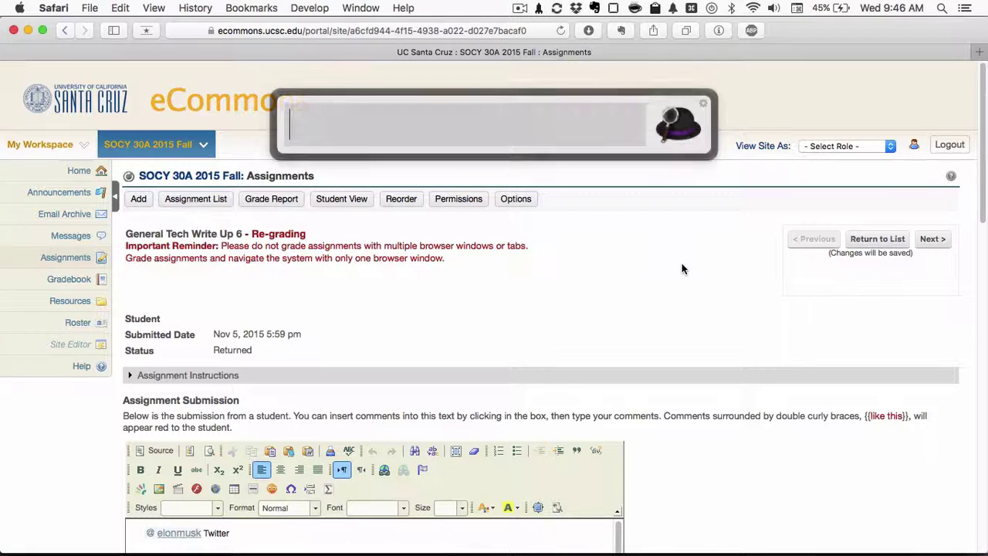
type("mae")
key("Return")
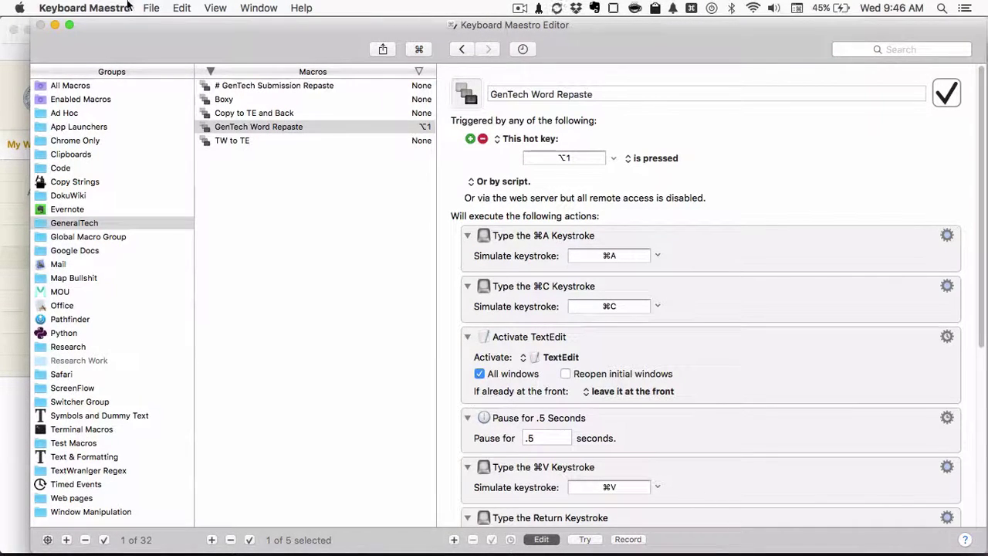
View Keyboard Maestro's version and time-saved information, and close the About window.
left_click(123, 7)
left_click(108, 25)
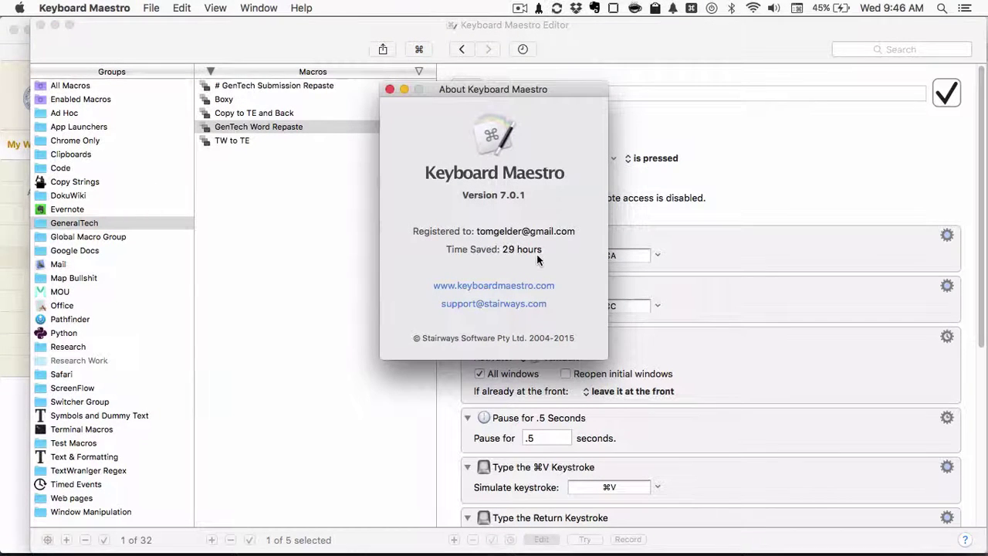
left_click(390, 89)
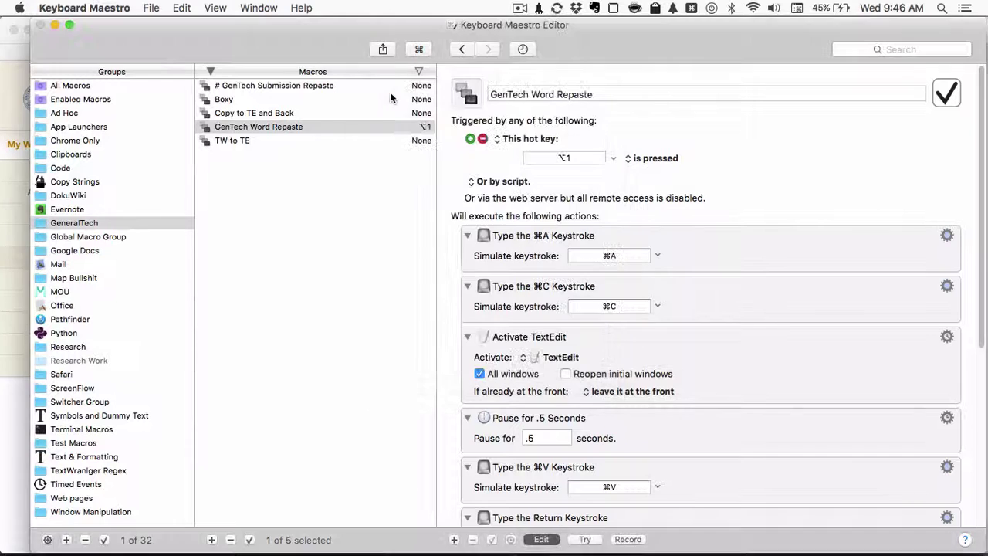
Open the # GenTech Submission Repaste macro and review its opening Tab keystroke actions.
left_click(621, 93)
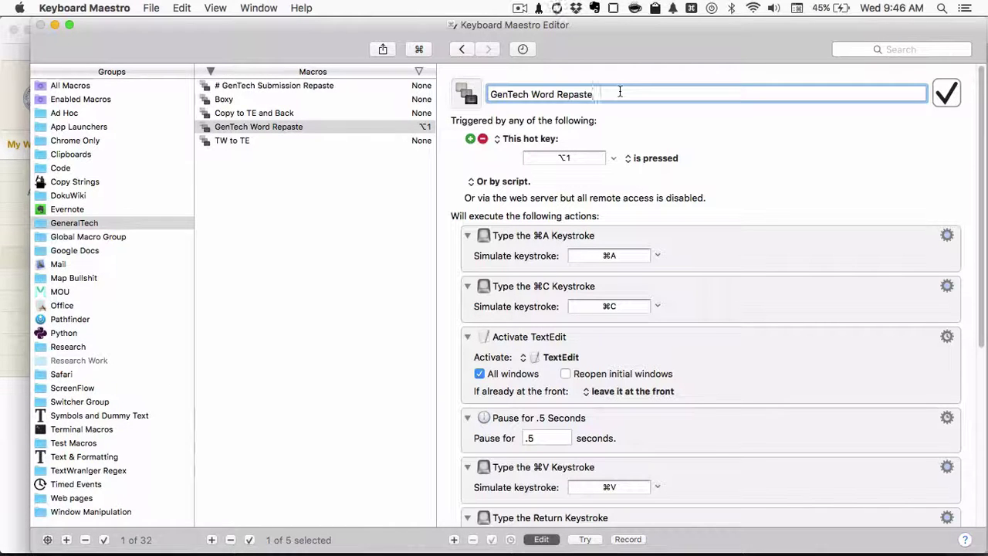
left_click(340, 85)
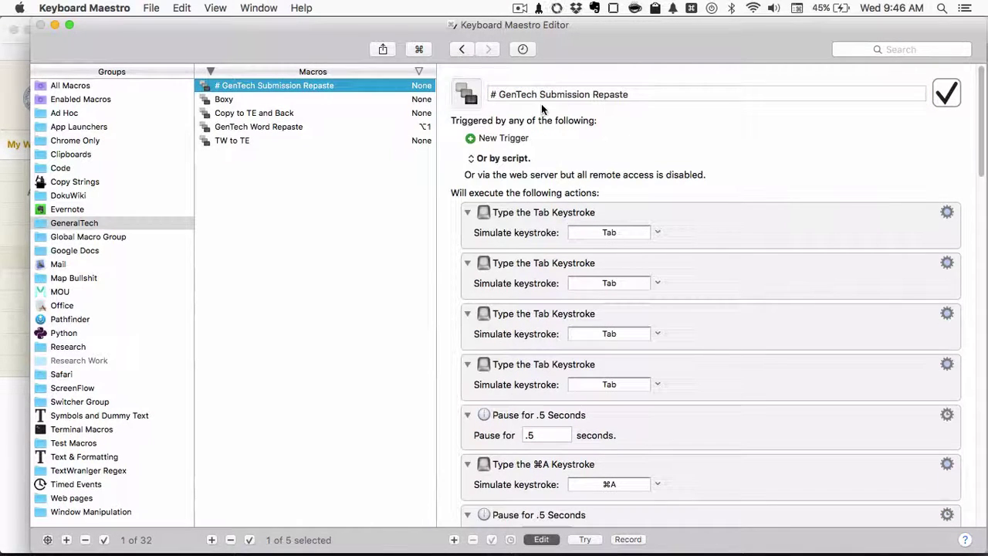
left_click(640, 93)
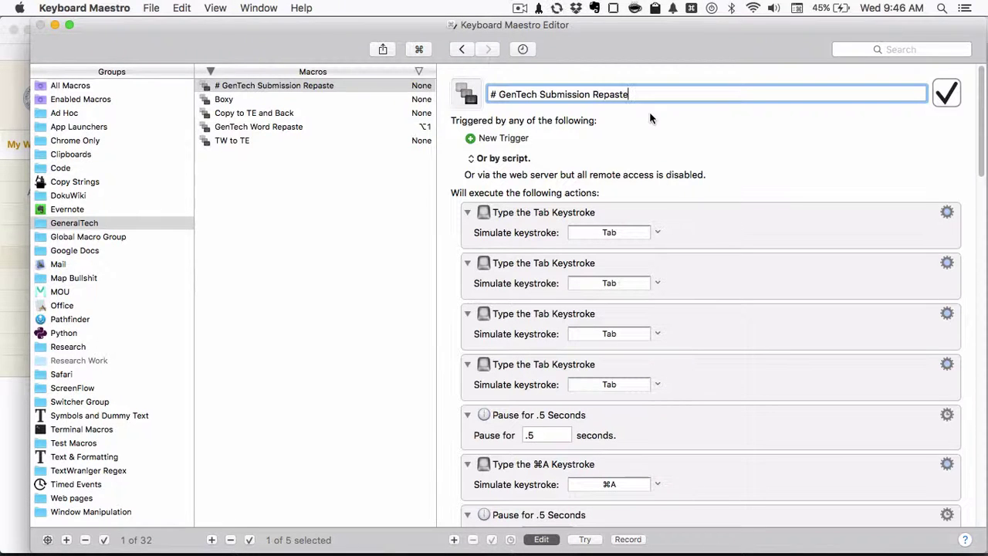
scroll(675, 193, "down", 3)
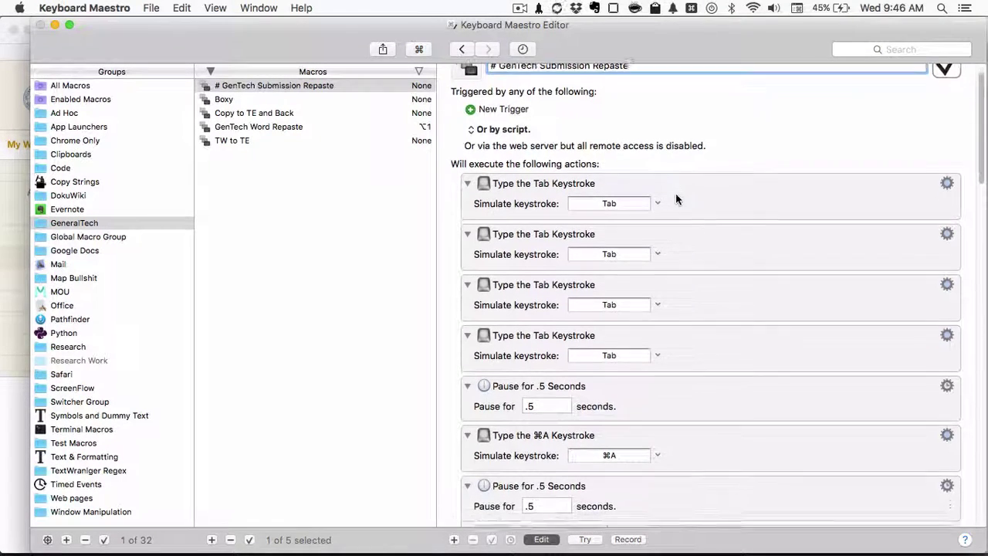
left_click(691, 177)
left_click(681, 216)
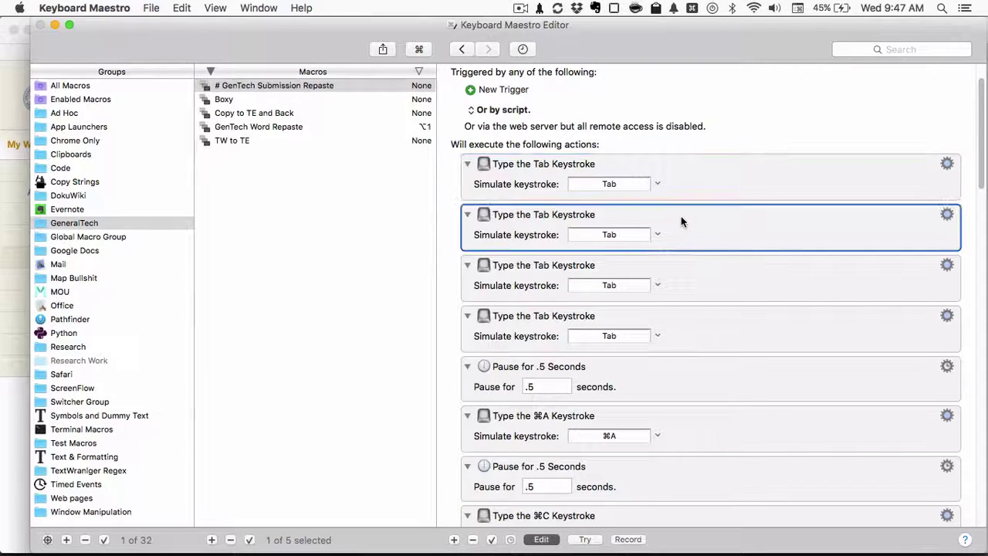
left_click(666, 284)
Switch to Safari, move the keyboard focus into the submission's text editor, and return to Keyboard Maestro.
key("super+Tab")
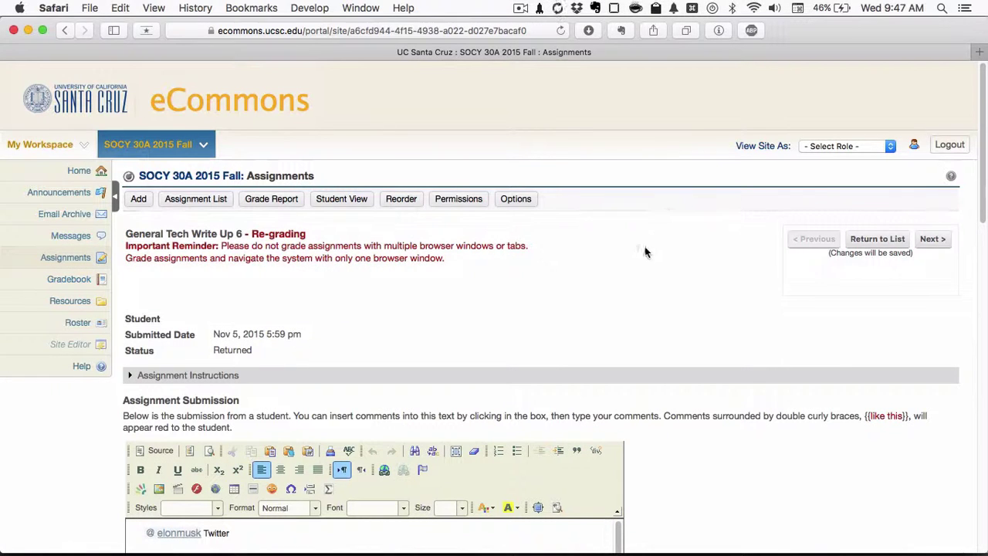
key("Tab")
key("Tab")
key("Tab")
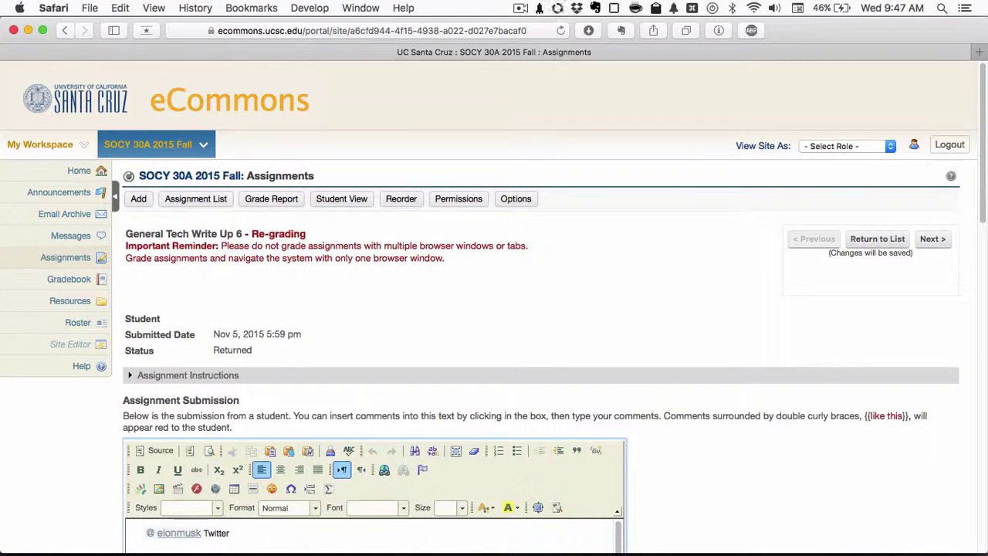
left_click(644, 249)
key("super+Tab")
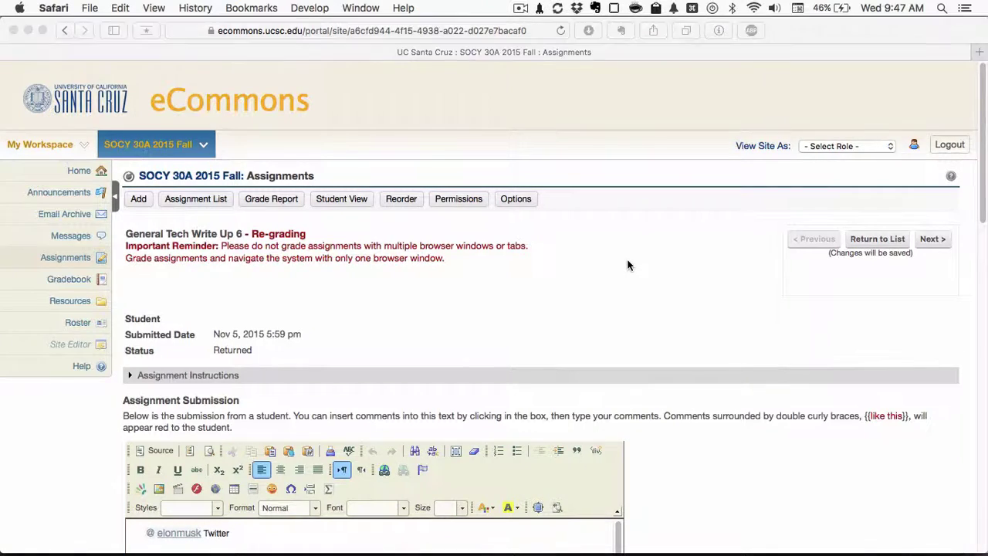
Review the remaining copy, TextEdit paste, separator and Safari actions in the # GenTech Submission Repaste macro.
scroll(664, 241, "down", 5)
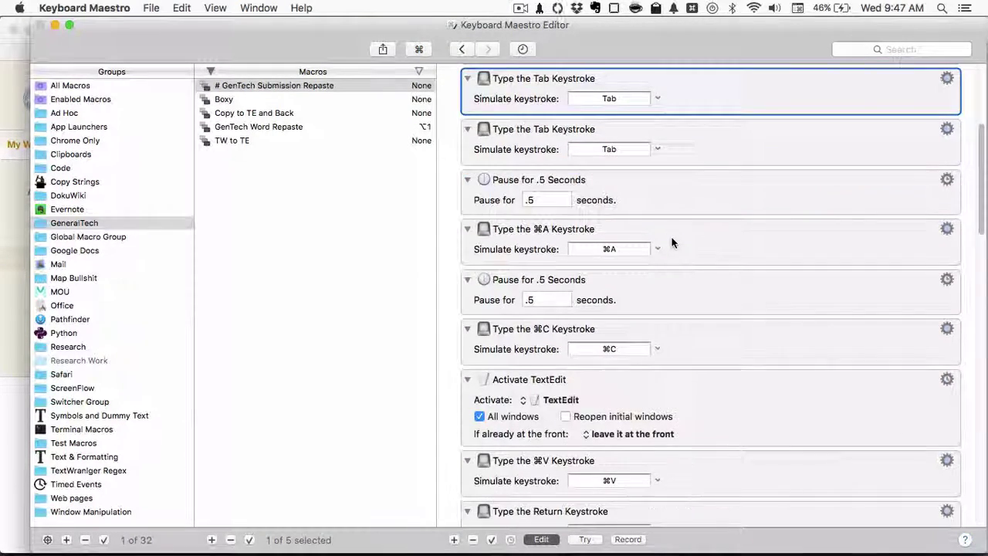
scroll(671, 242, "down", 5)
scroll(672, 243, "down", 15)
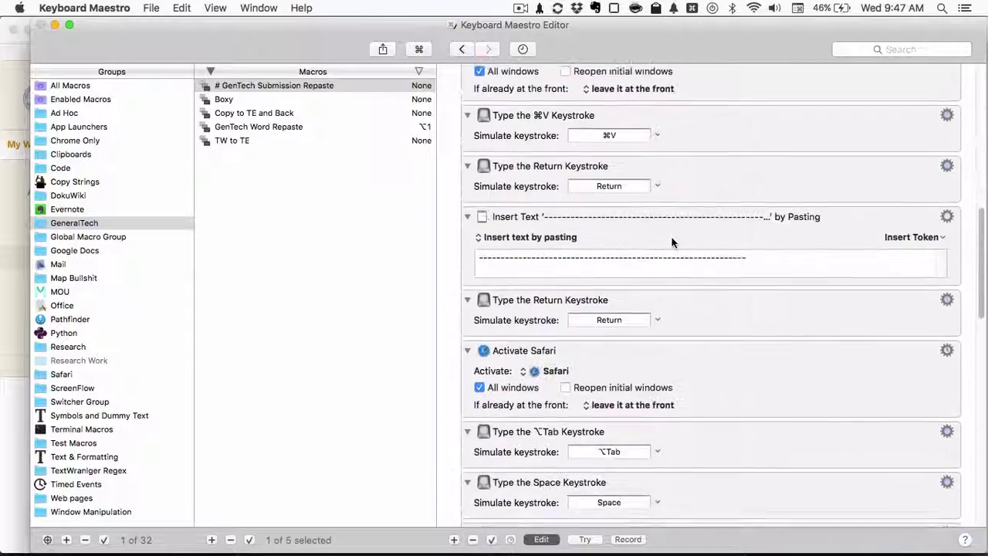
scroll(671, 242, "up", 20)
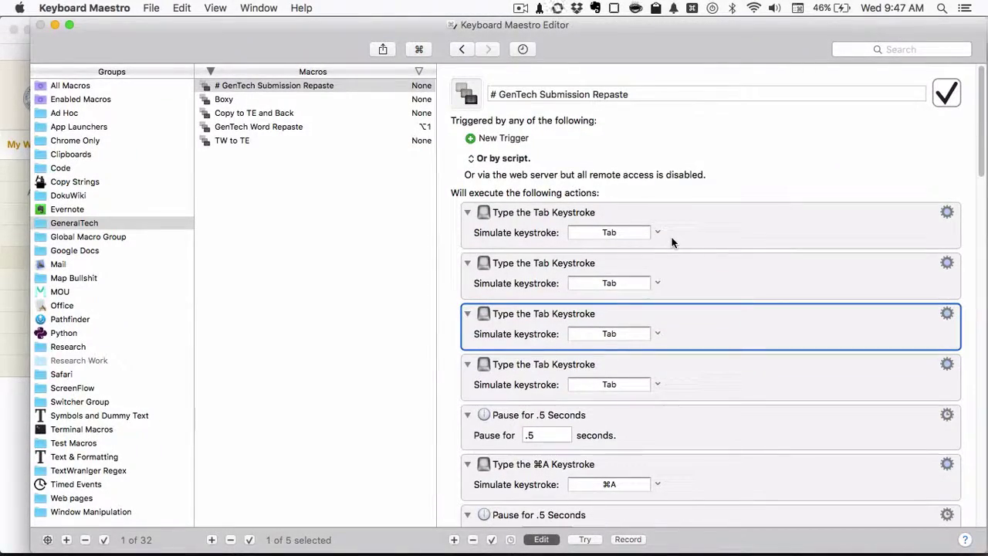
Remove the ⌥1 hot key trigger from the GenTech Word Repaste macro.
left_click(471, 138)
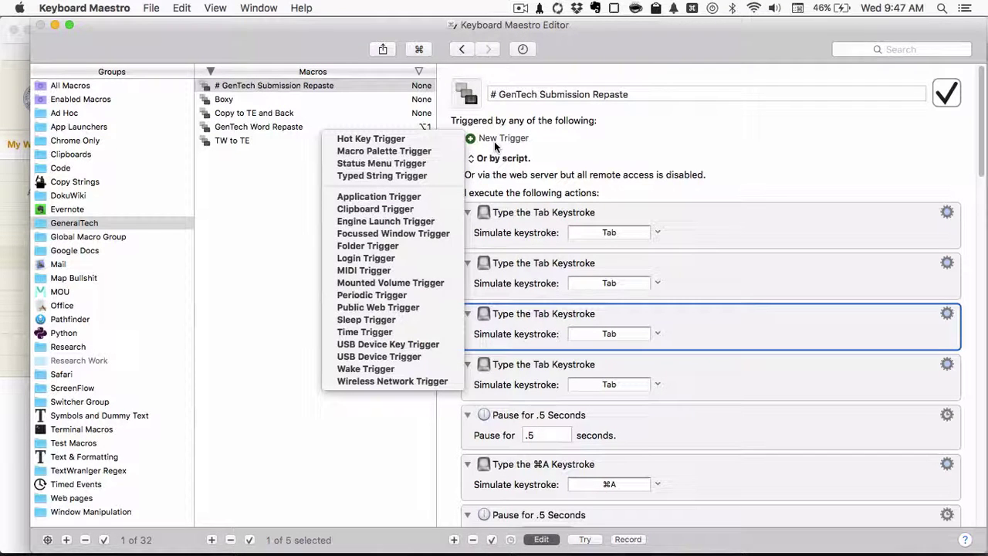
left_click(422, 129)
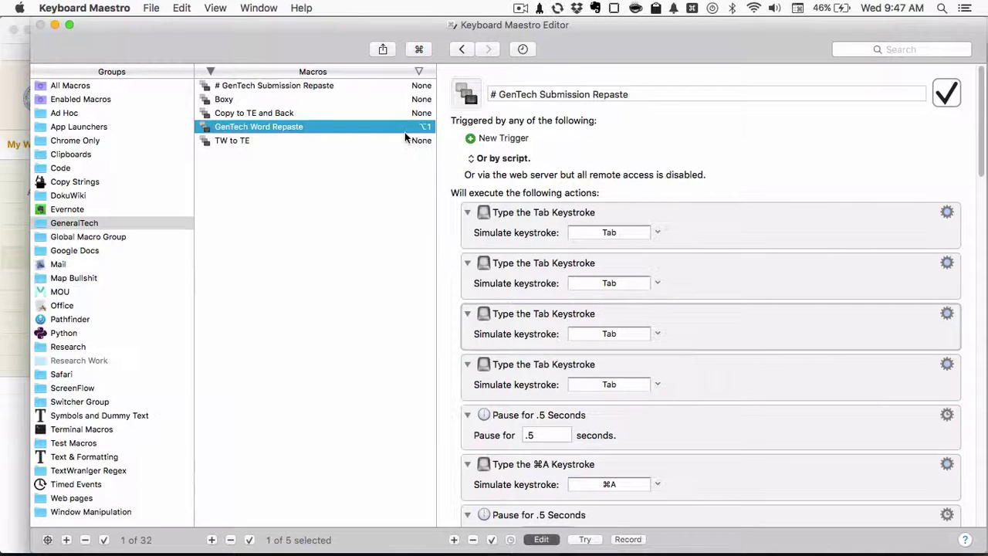
left_click(482, 139)
Add a hot key trigger of ⌥1 to the # GenTech Submission Repaste macro.
left_click(369, 91)
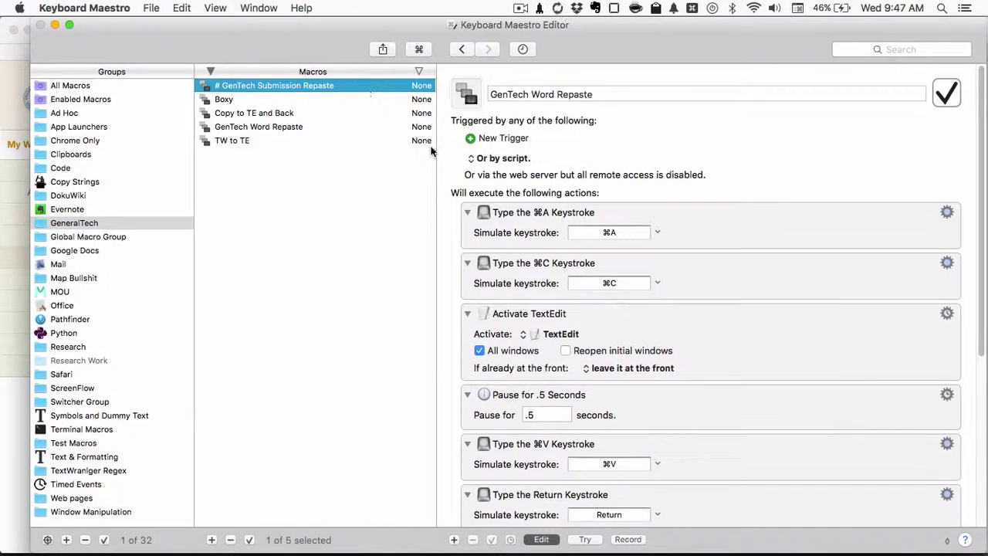
left_click(471, 139)
left_click(452, 138)
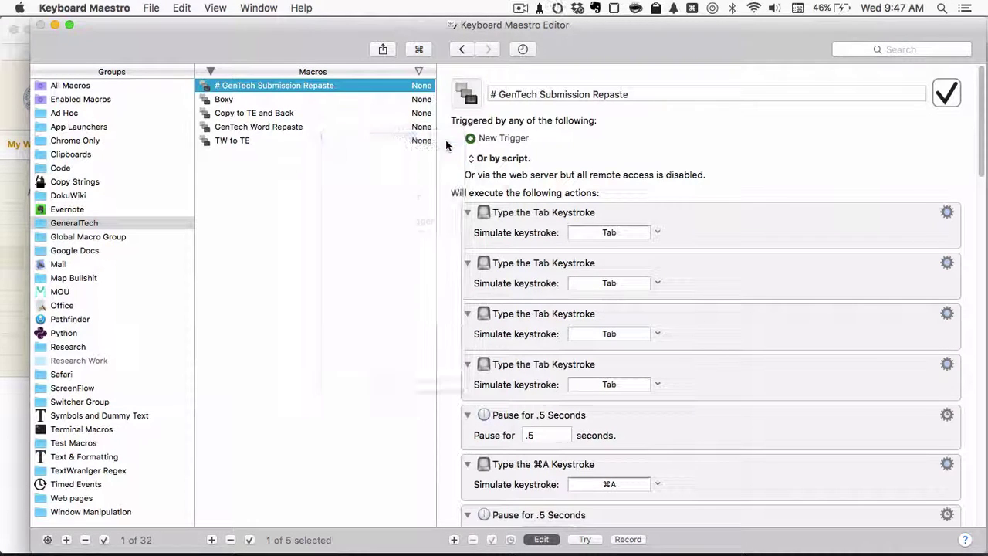
key("alt+1")
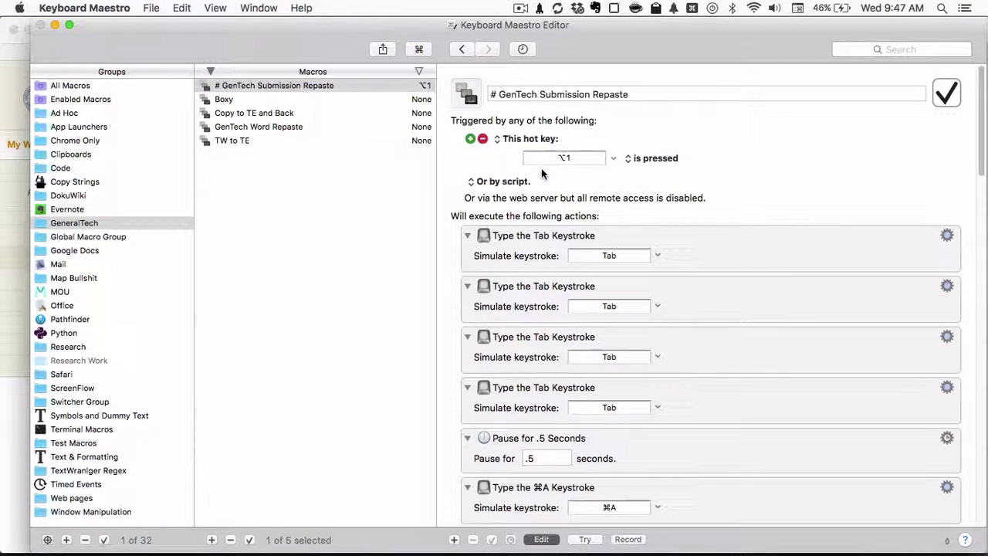
Switch to Safari, select the submission's full text, and transfer it to TextEdit before returning to Safari.
key("super+Tab")
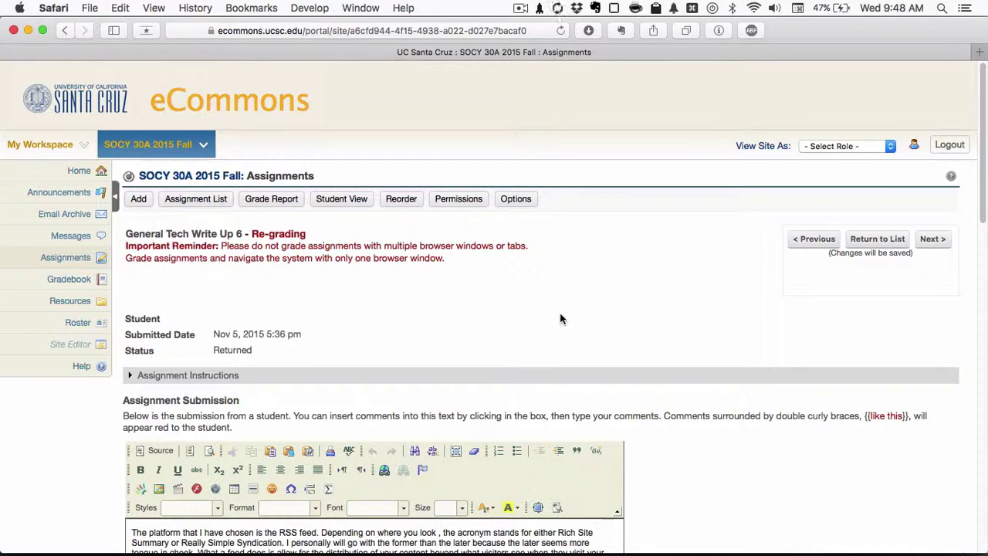
key("super+a")
key("super+Tab")
key("super+Tab")
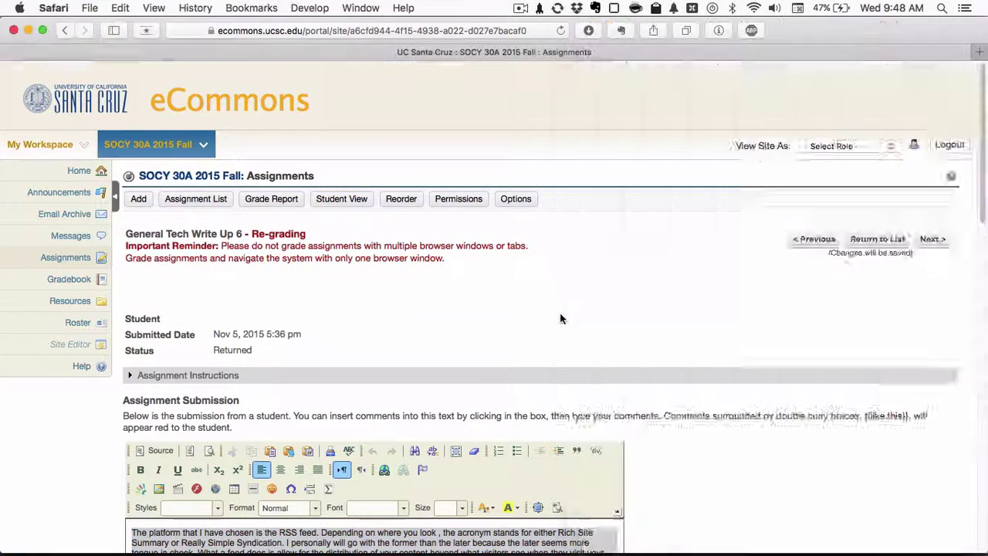
Choose a grade for the current submission from its grade options and advance to the next submission.
key("Tab")
key("space")
key("Down")
key("Return")
key("Tab")
key("Tab")
key("Tab")
key("Tab")
key("Tab")
key("Tab")
key("Tab")
key("Tab")
key("Tab")
key("Return")
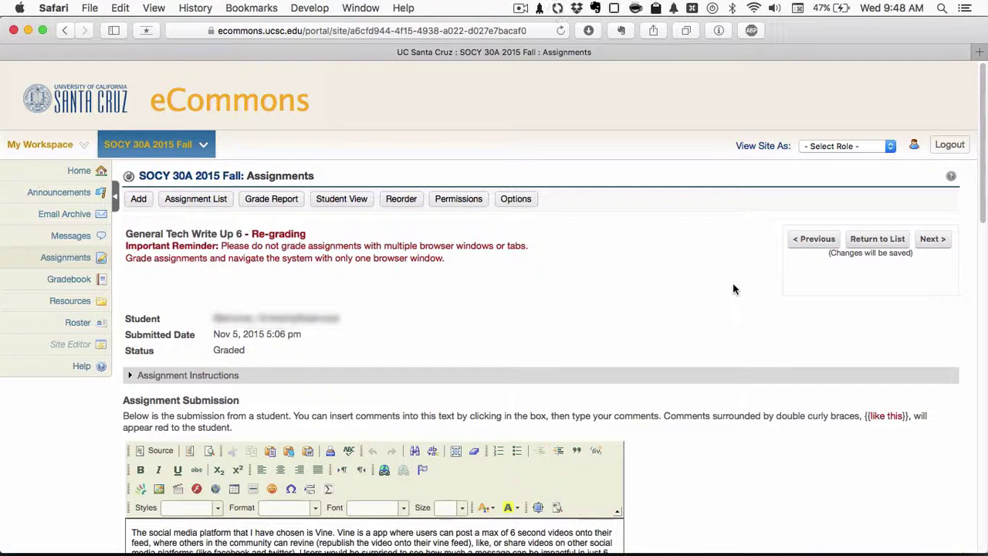
Switch to Keyboard Maestro, view the # GenTech Submission Repaste macro's usage details in the Macro Inspector, and close it.
key("super+Tab")
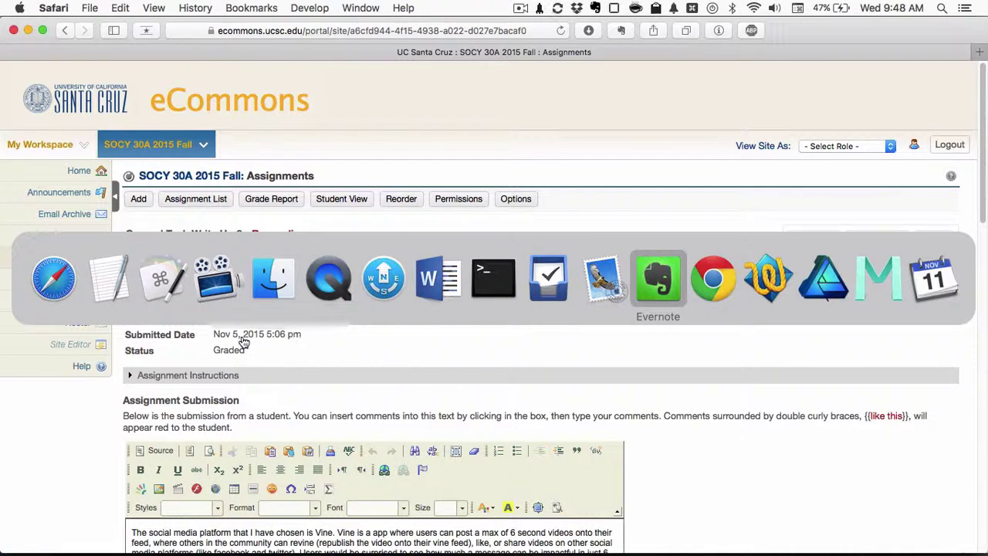
left_click(160, 287)
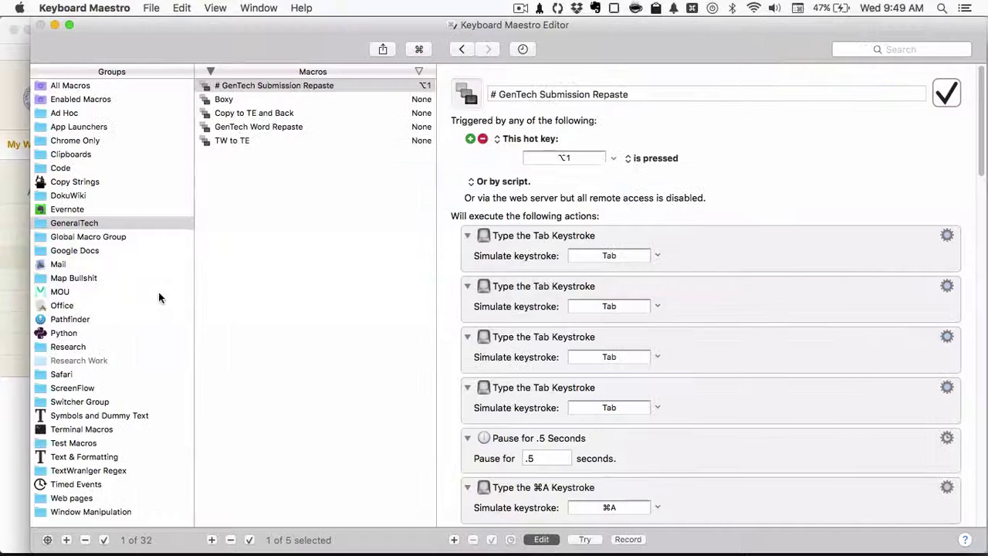
left_click(313, 85)
left_click(258, 8)
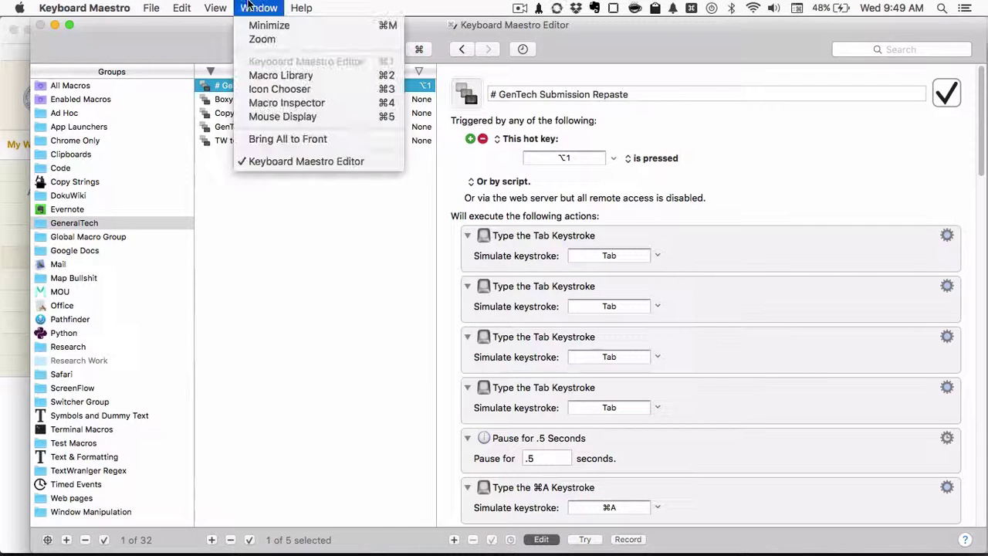
left_click(255, 102)
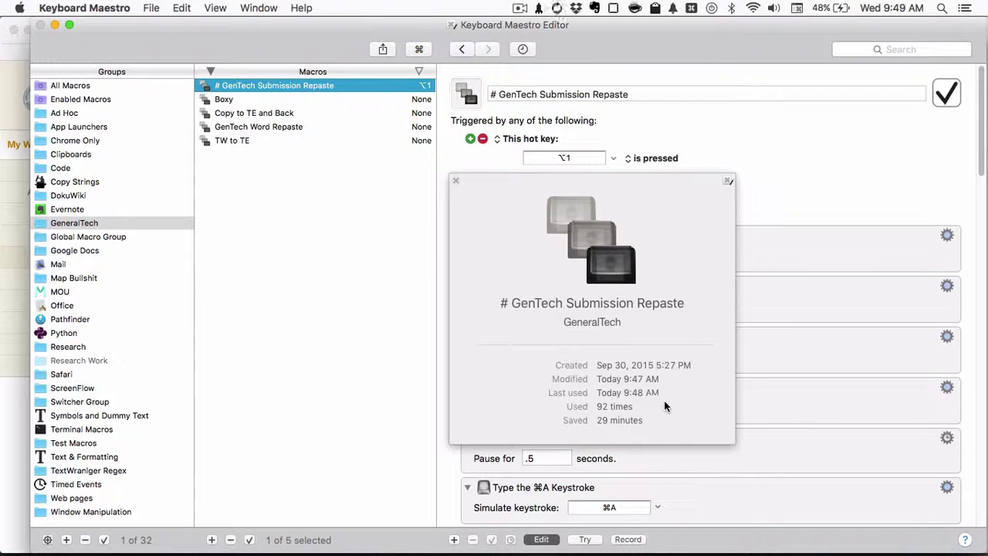
left_click(456, 183)
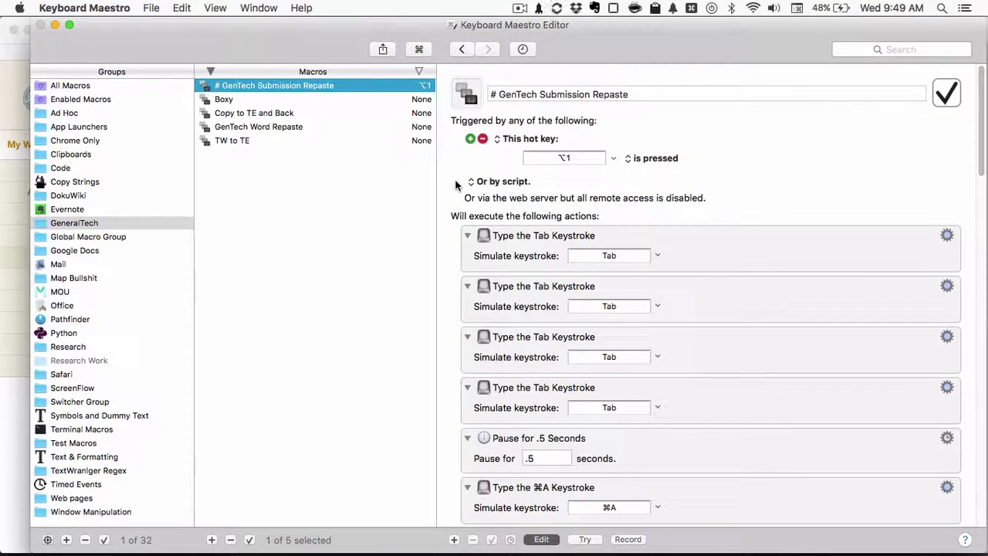